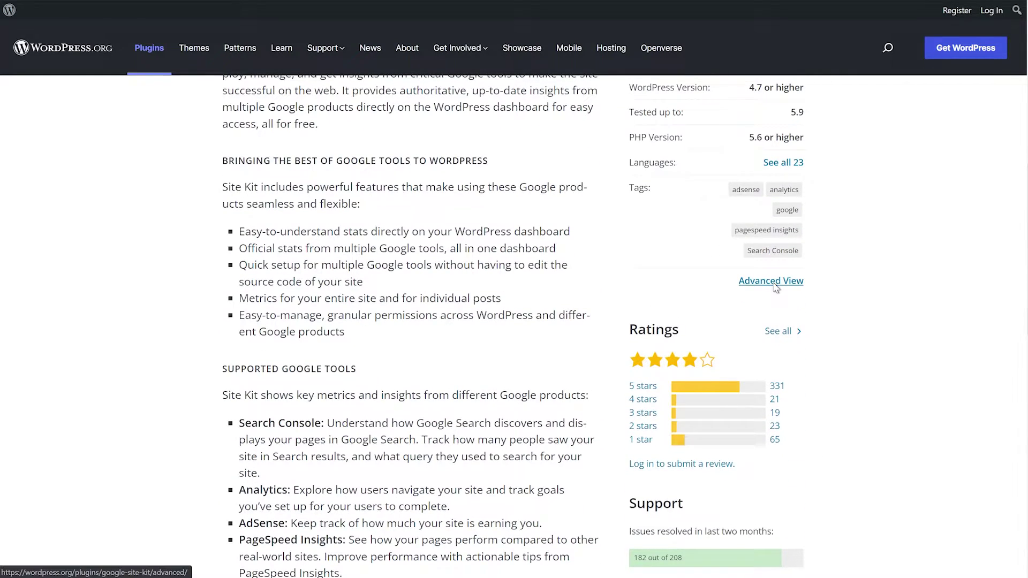
# Step: Download Site Kit 1.48.0 from WordPress.org's Previous Versions and attach google-site-kit.1.48.0.zip for upload
pyautogui.click(791, 280)
pyautogui.scroll(-11, 373, 235)
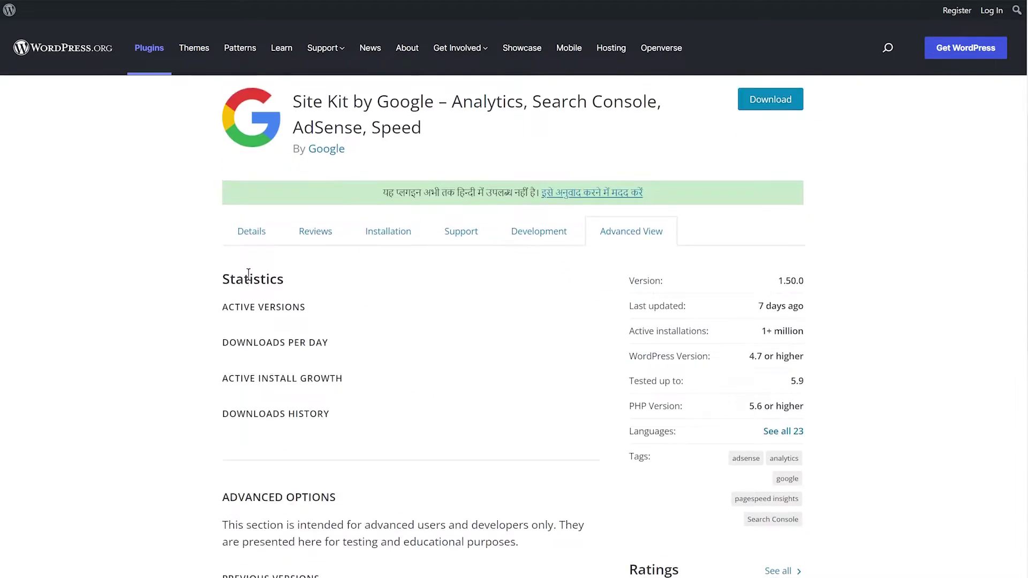
pyautogui.scroll(-5, 239, 295)
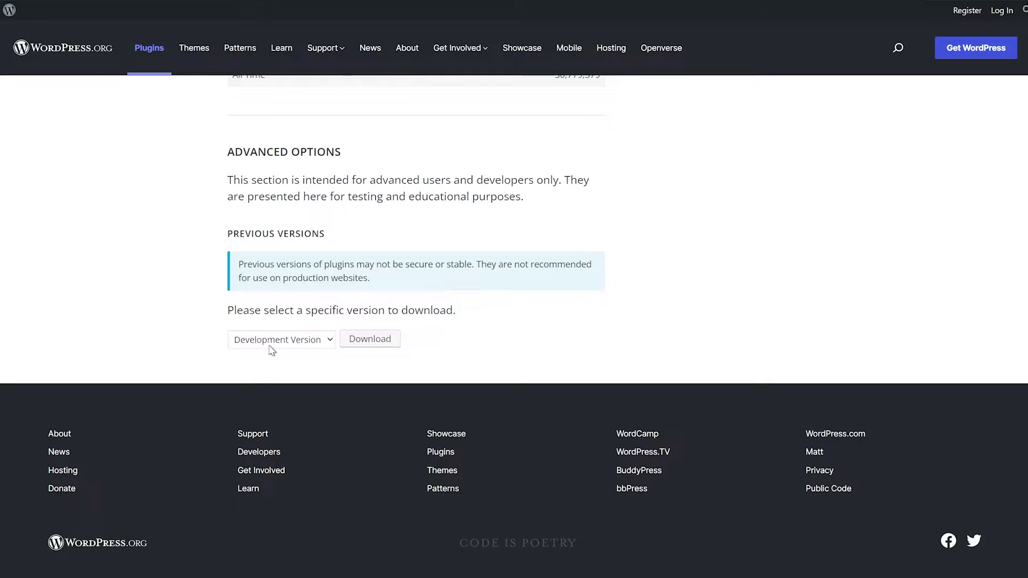
pyautogui.click(293, 340)
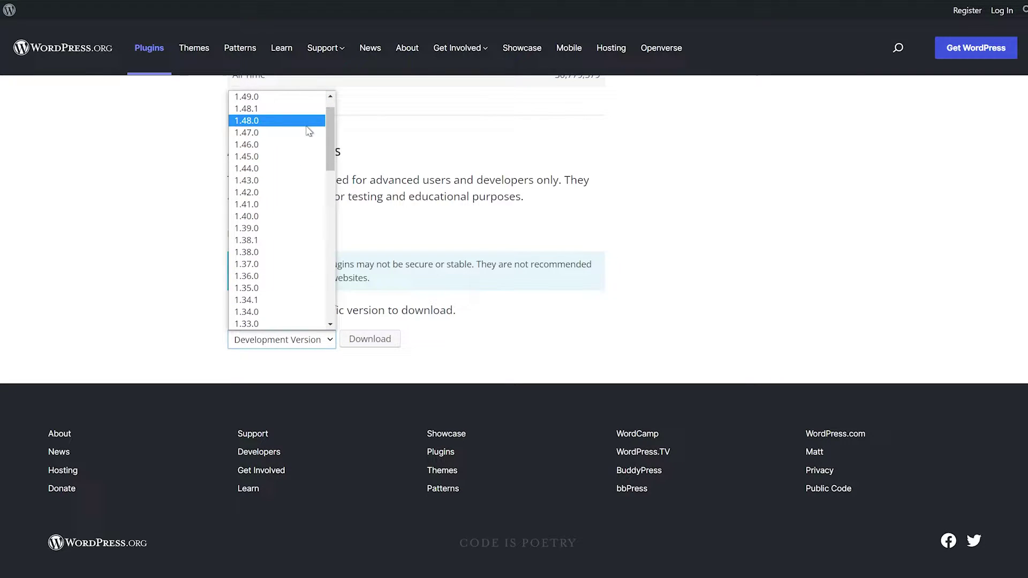
pyautogui.click(307, 126)
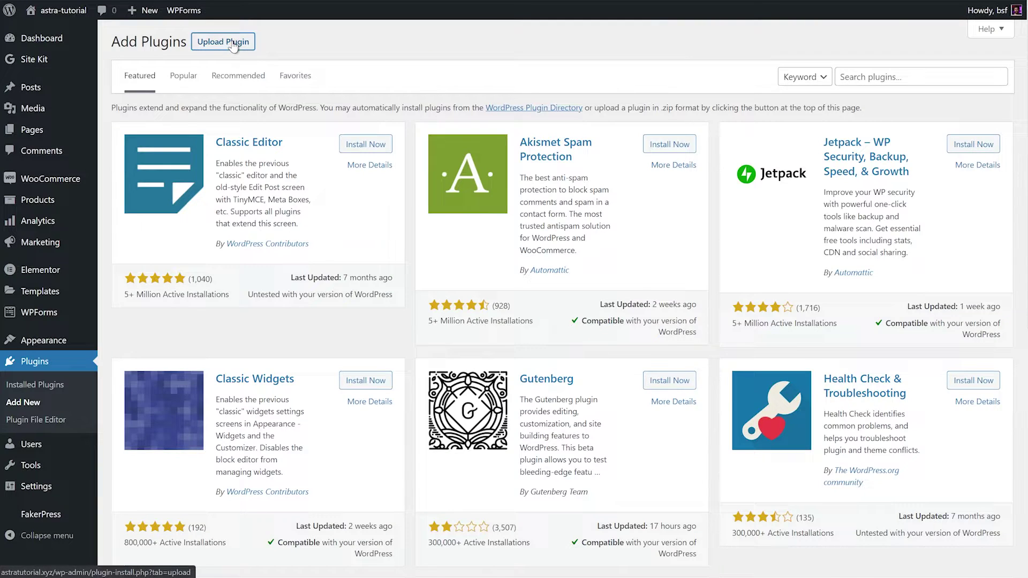
pyautogui.click(223, 42)
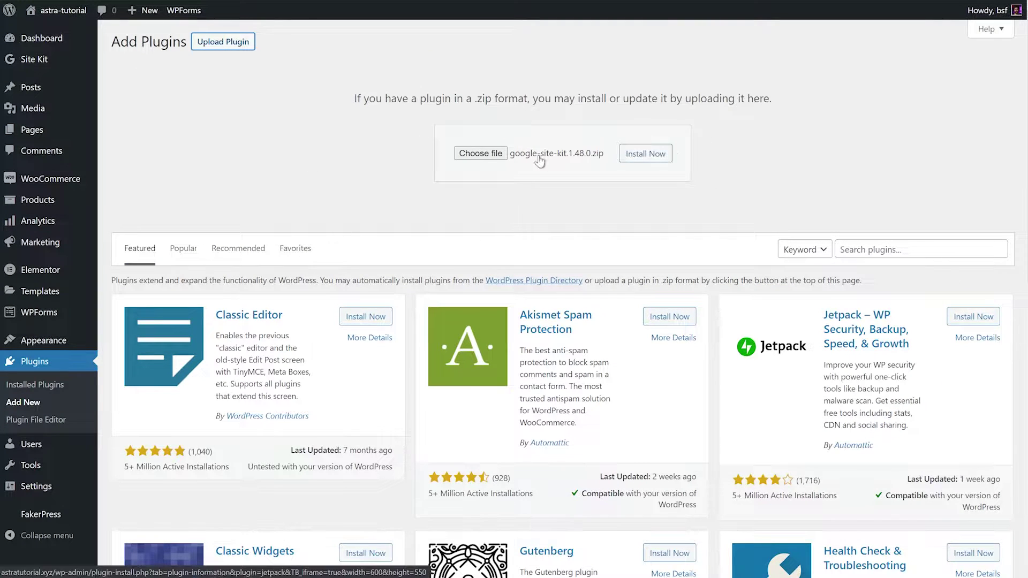
# Step: Install google-site-kit.1.48.0.zip over the installed 1.50.0 and verify Site Kit now shows 1.48.0
pyautogui.click(664, 154)
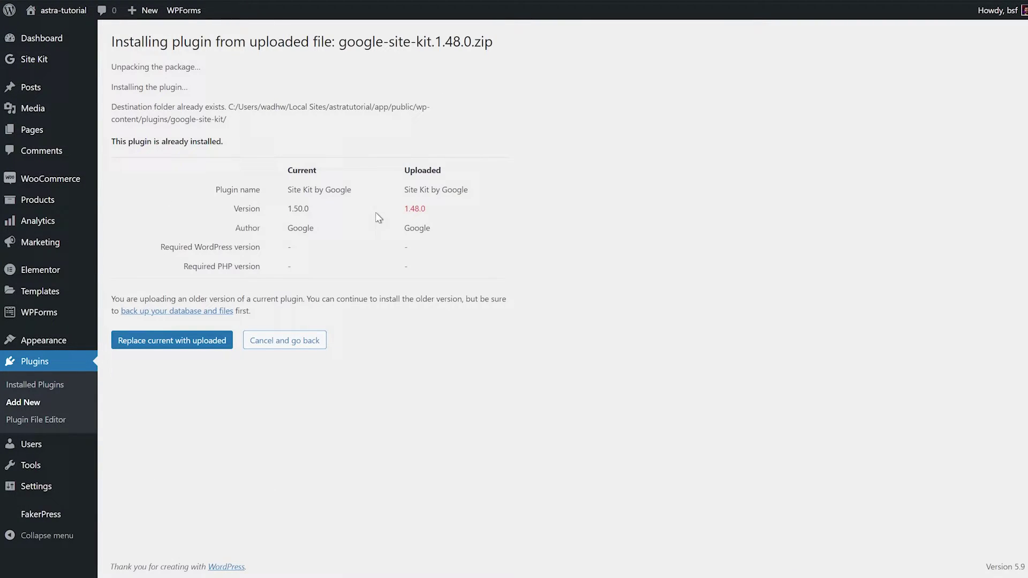
pyautogui.moveTo(379, 216); pyautogui.dragTo(434, 211)
pyautogui.click(471, 226)
pyautogui.click(176, 341)
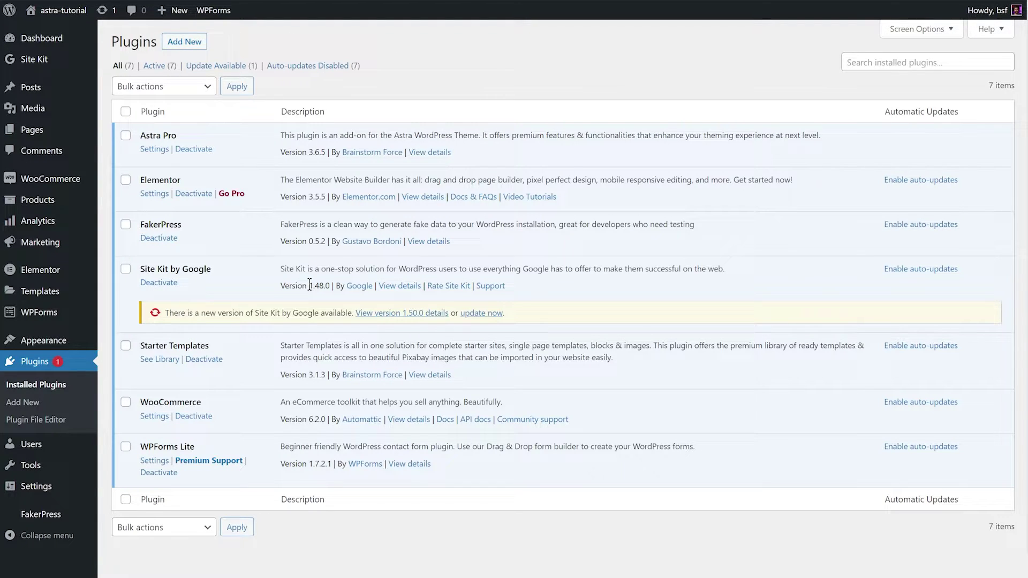
pyautogui.moveTo(309, 285); pyautogui.dragTo(332, 285)
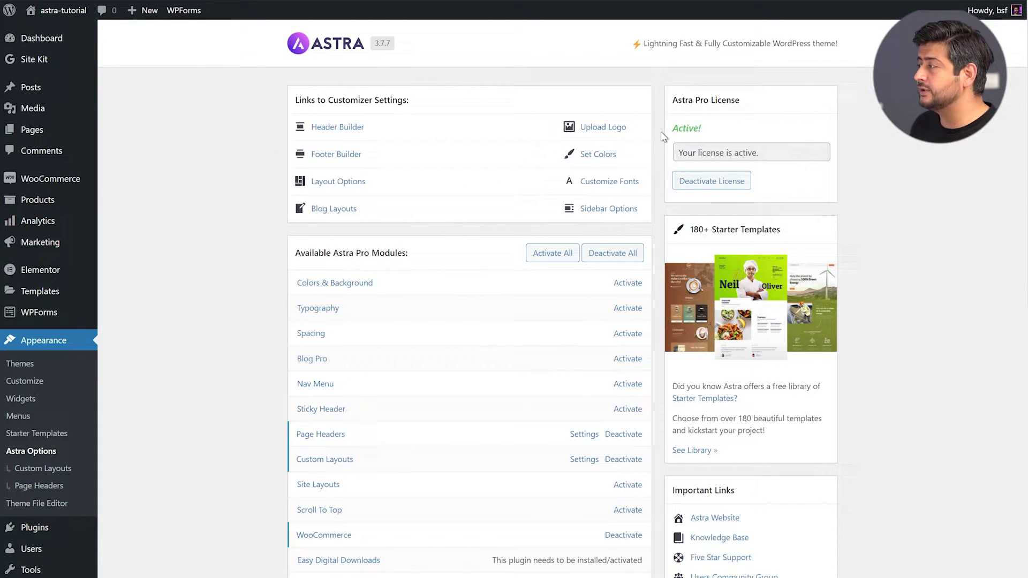
# Step: Select Astra version 3.7.4 under Rollback Version in Astra Options
pyautogui.scroll(-9, 862, 125)
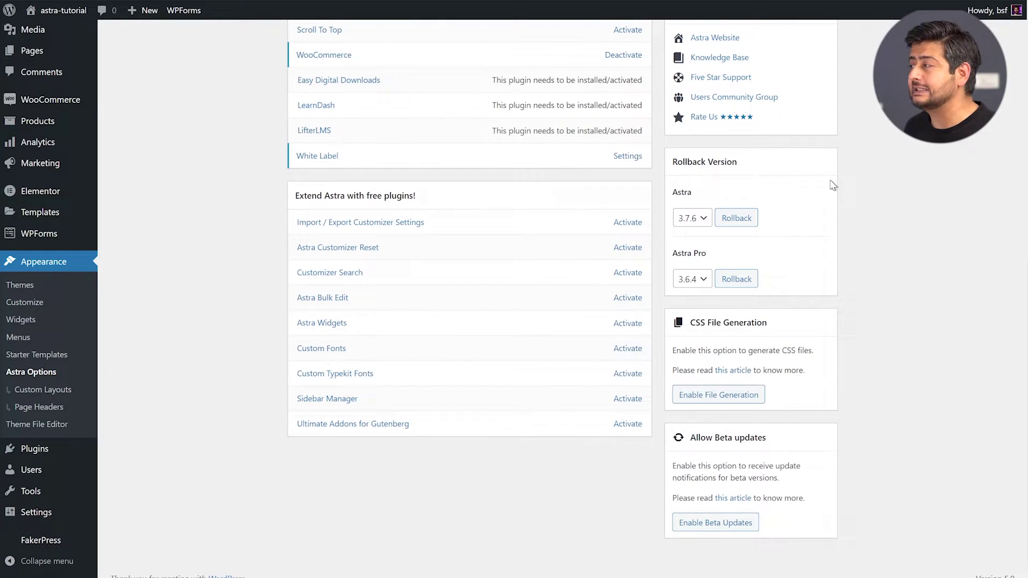
pyautogui.click(703, 218)
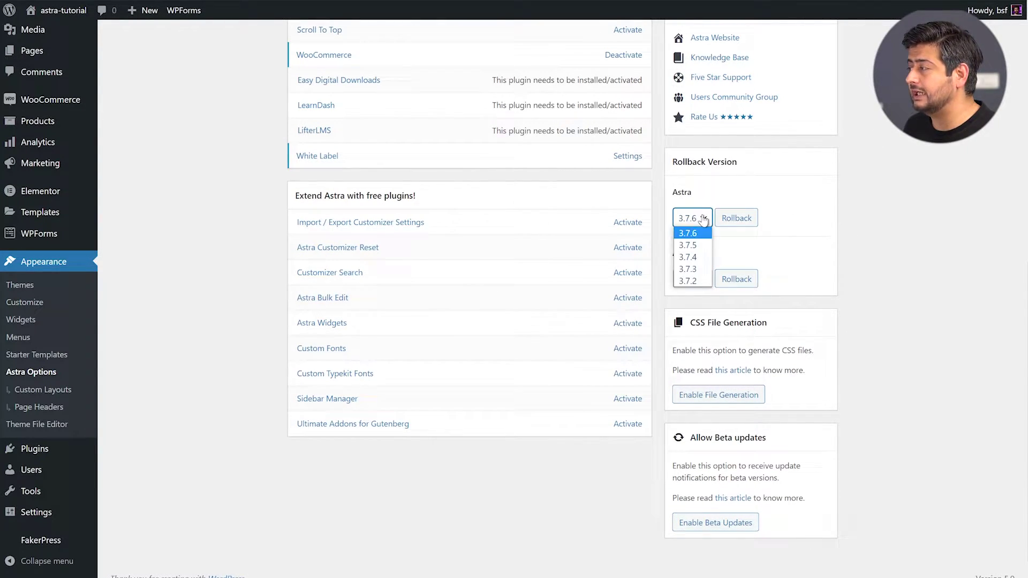
pyautogui.click(743, 185)
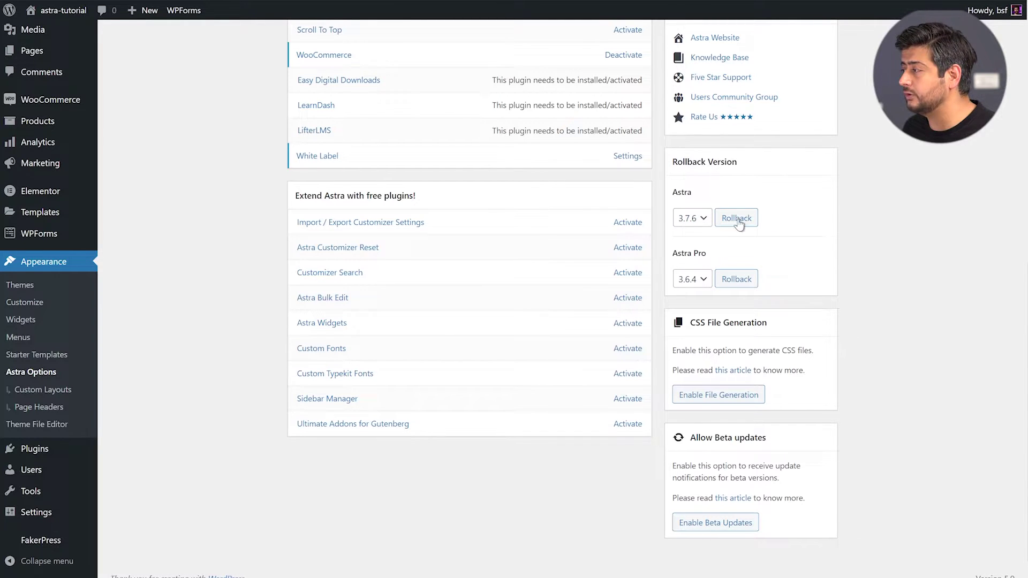
pyautogui.click(700, 282)
pyautogui.click(789, 247)
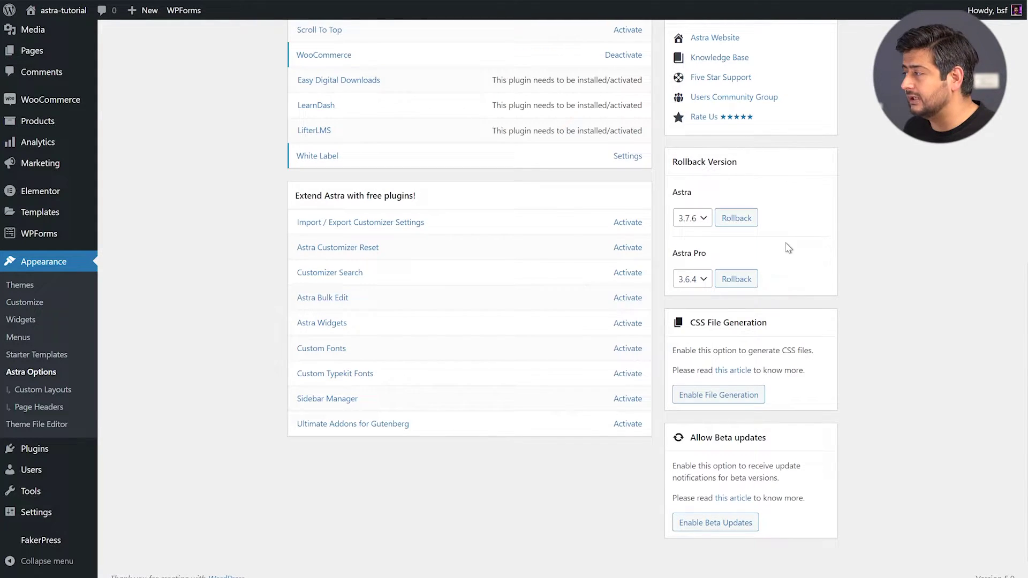
pyautogui.click(701, 218)
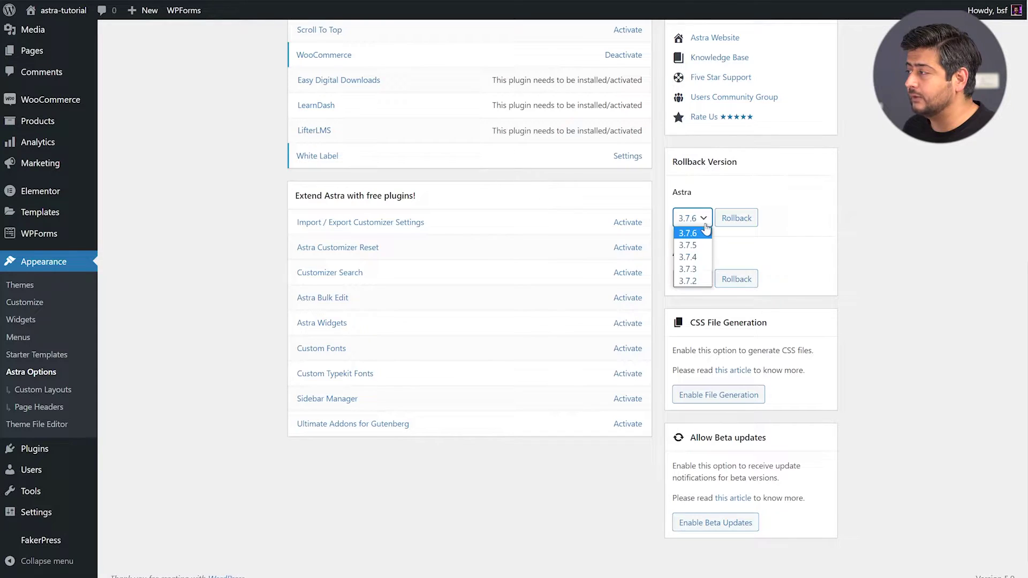
pyautogui.click(702, 255)
# Step: Leave Astra Pro unchanged and submit the Astra rollback to 3.7.4, confirming with Continue
pyautogui.click(700, 278)
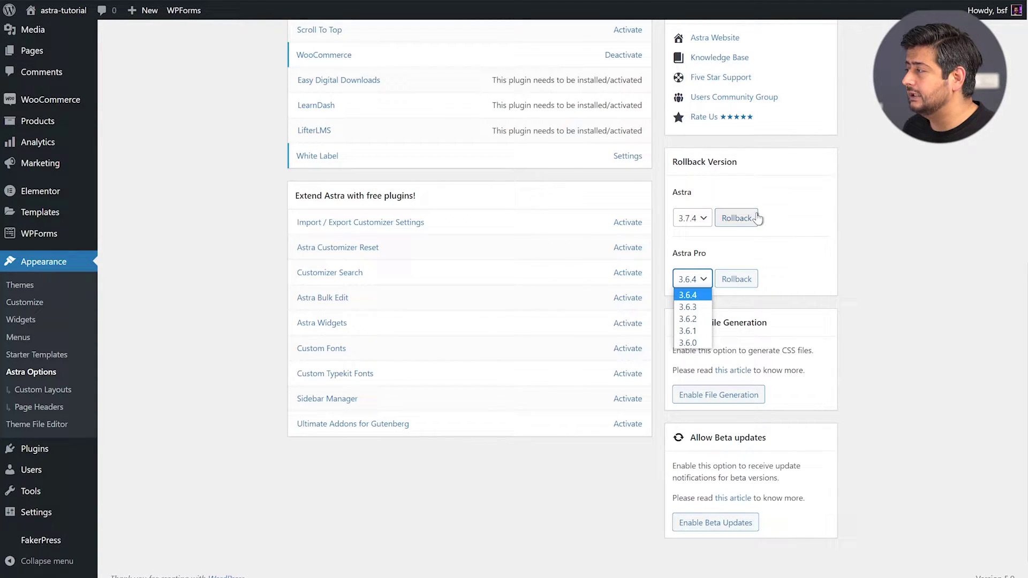
pyautogui.click(772, 197)
pyautogui.click(740, 220)
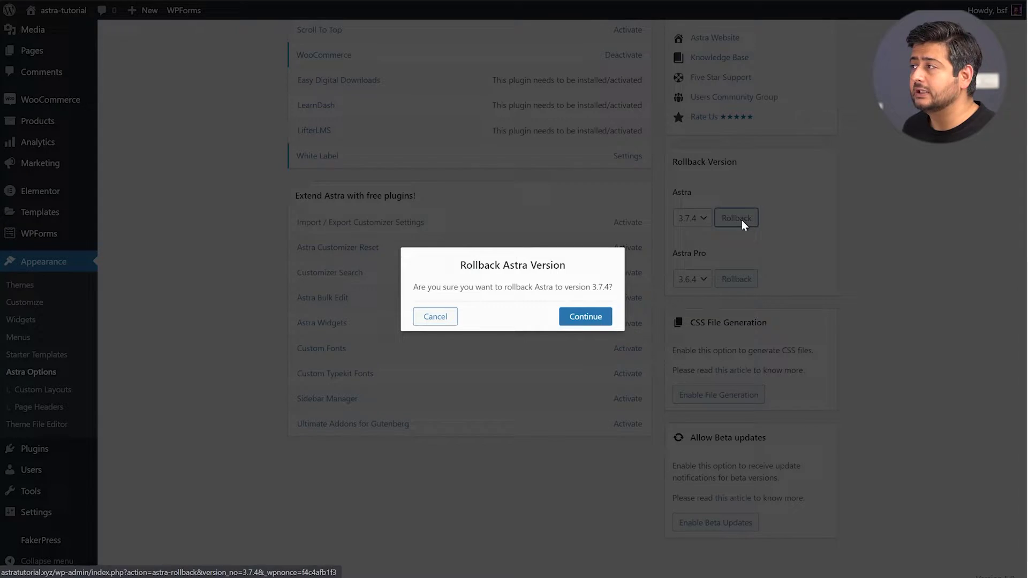
pyautogui.click(586, 317)
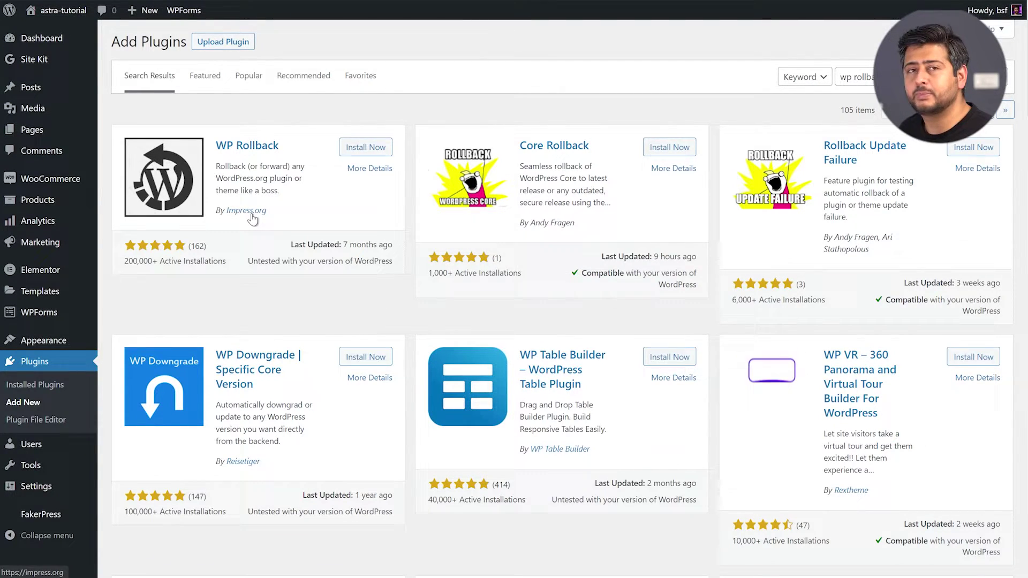
# Step: Install and activate the WP Rollback plugin from the 'wp rollback' search results
pyautogui.click(365, 148)
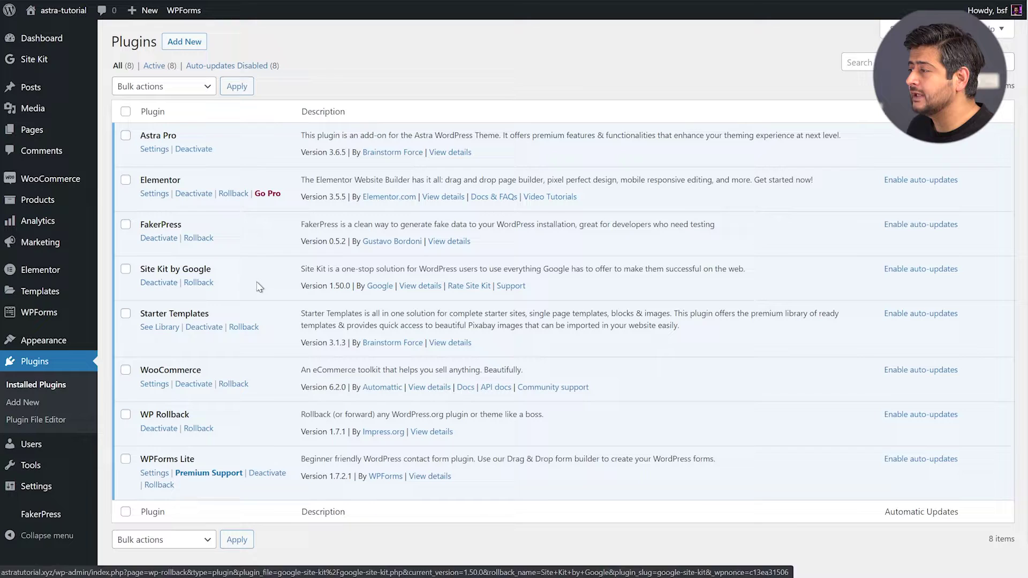
# Step: Choose version 1.40.0 in WP Rollback for Site Kit by Google and start the rollback
pyautogui.click(199, 282)
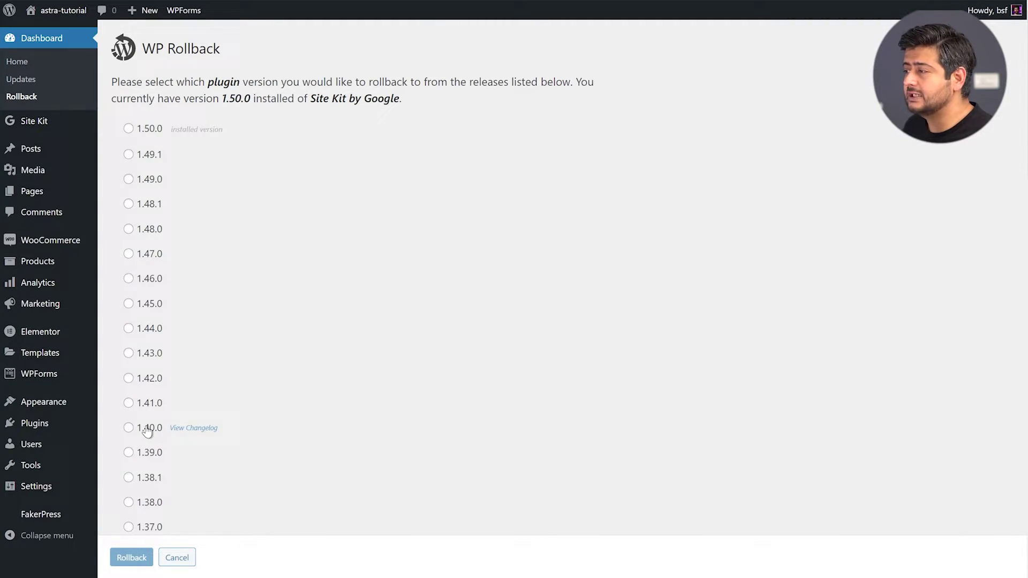
pyautogui.click(129, 428)
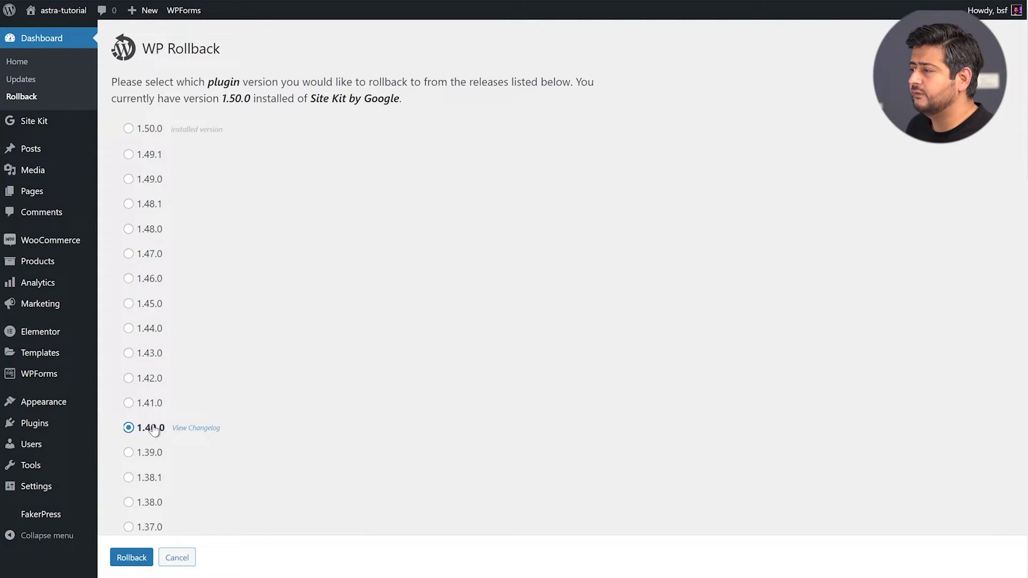
pyautogui.click(131, 557)
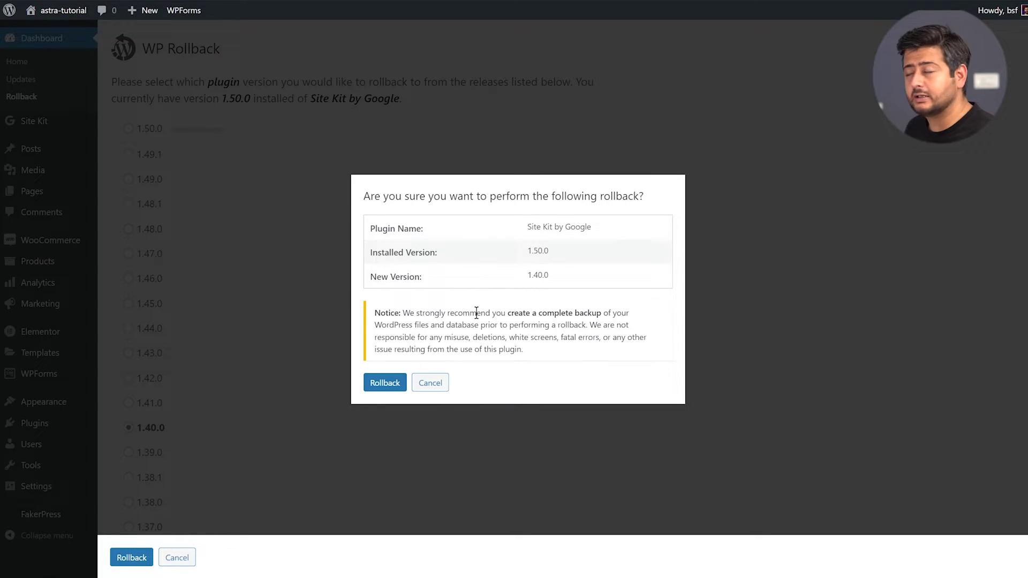
# Step: Confirm the Site Kit rollback to 1.40.0 and activate the plugin
pyautogui.click(386, 384)
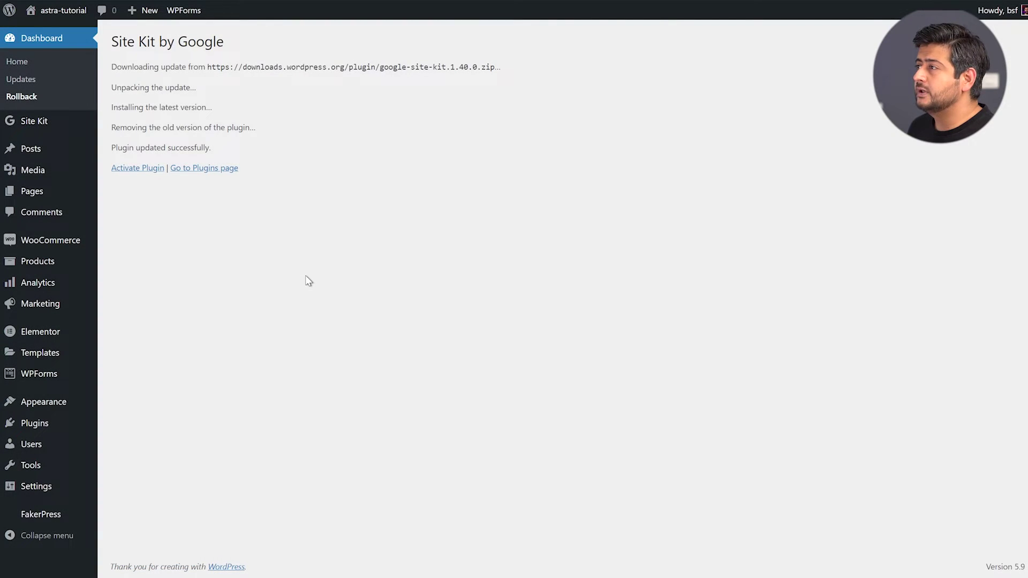
pyautogui.click(150, 172)
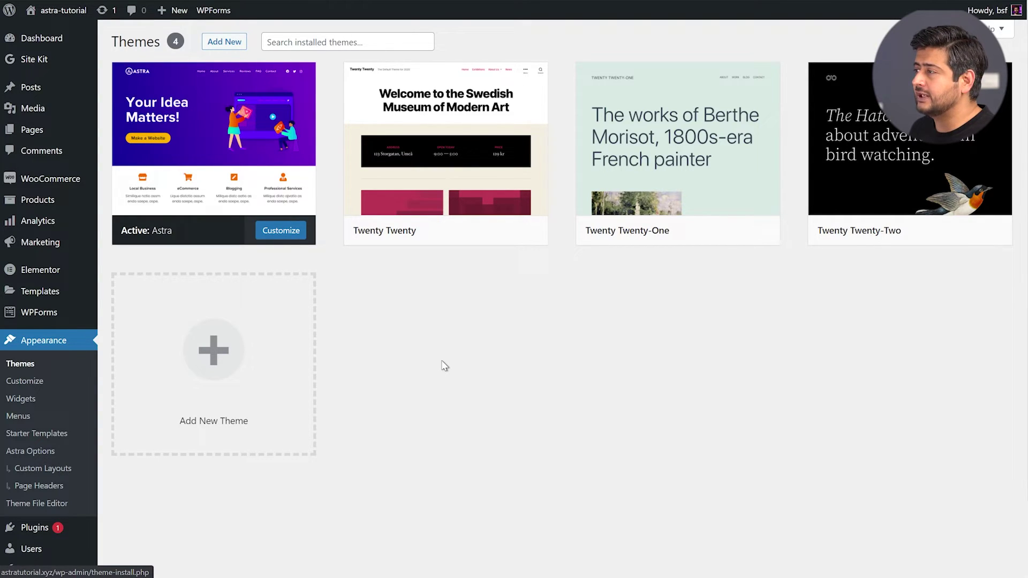
# Step: Open WP Rollback for the Astra theme from its theme details card
pyautogui.click(278, 127)
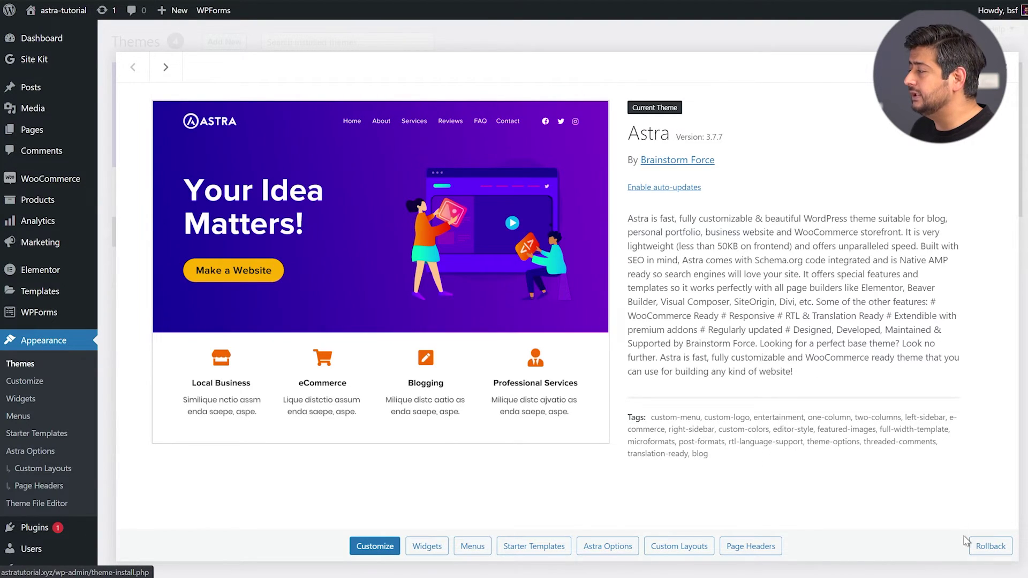
pyautogui.click(981, 550)
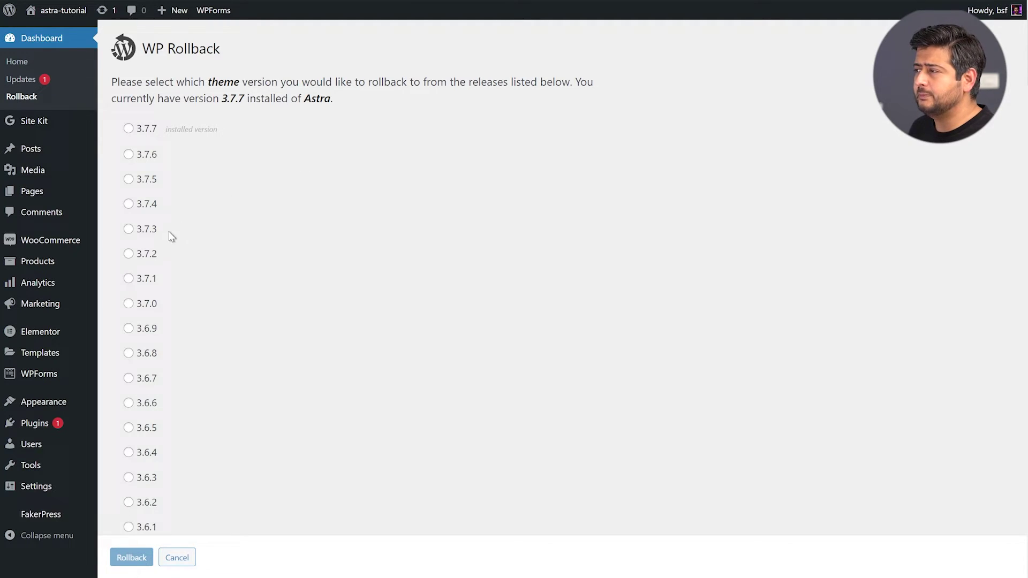
# Step: Roll the Astra theme back from 3.7.7 to 3.7.3 and confirm
pyautogui.click(148, 232)
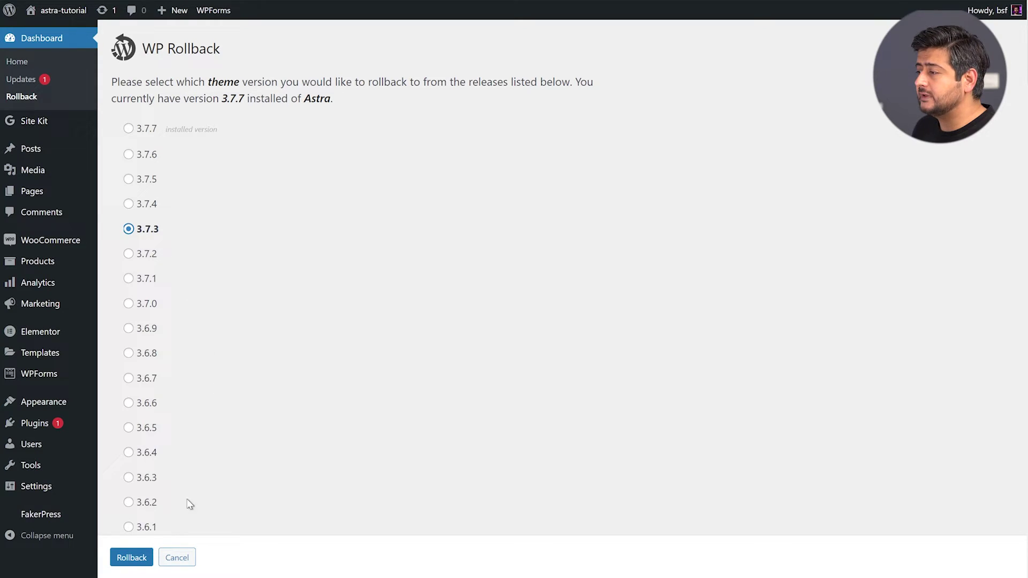
pyautogui.click(138, 558)
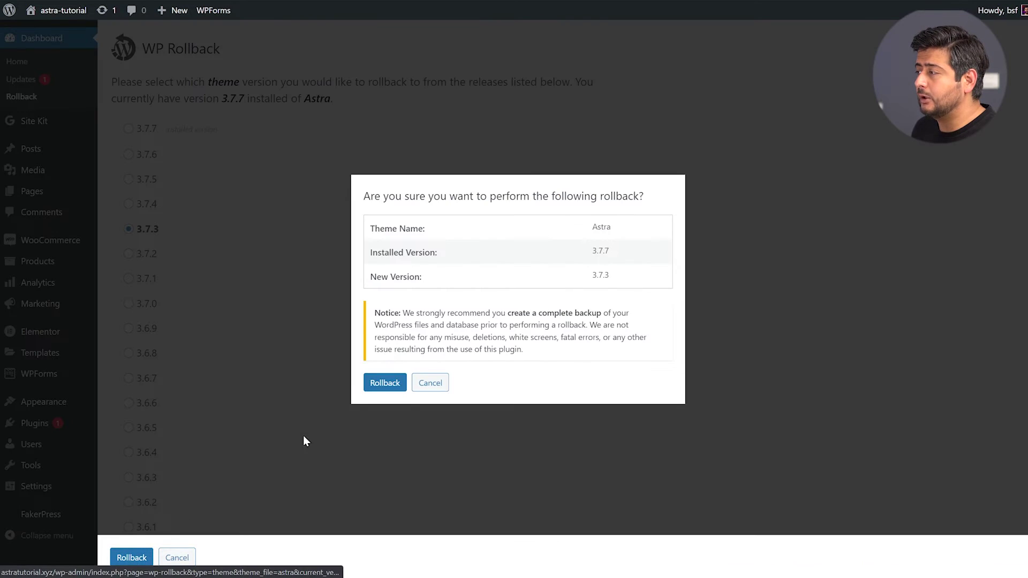
pyautogui.click(384, 384)
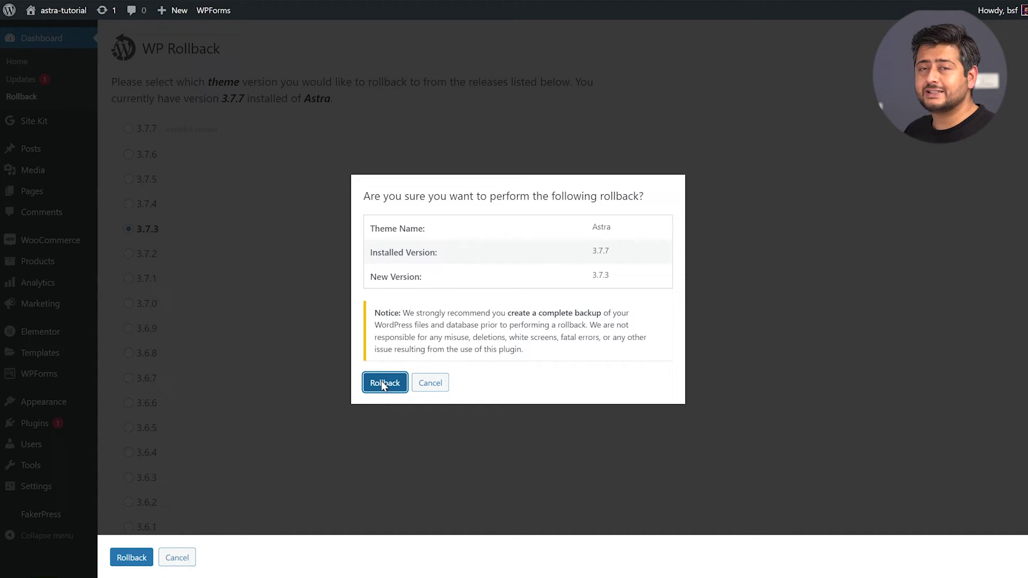
pyautogui.click(383, 384)
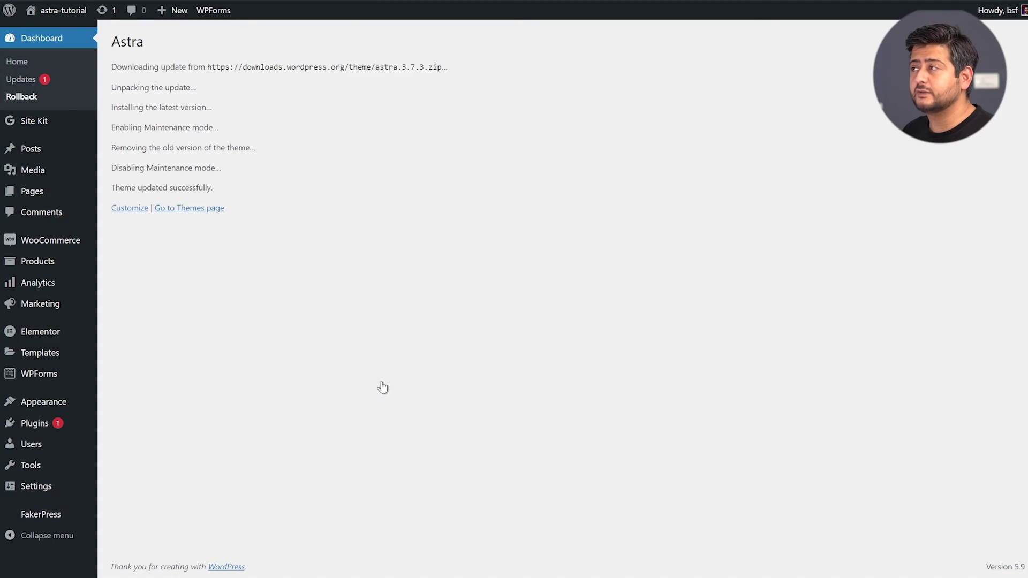